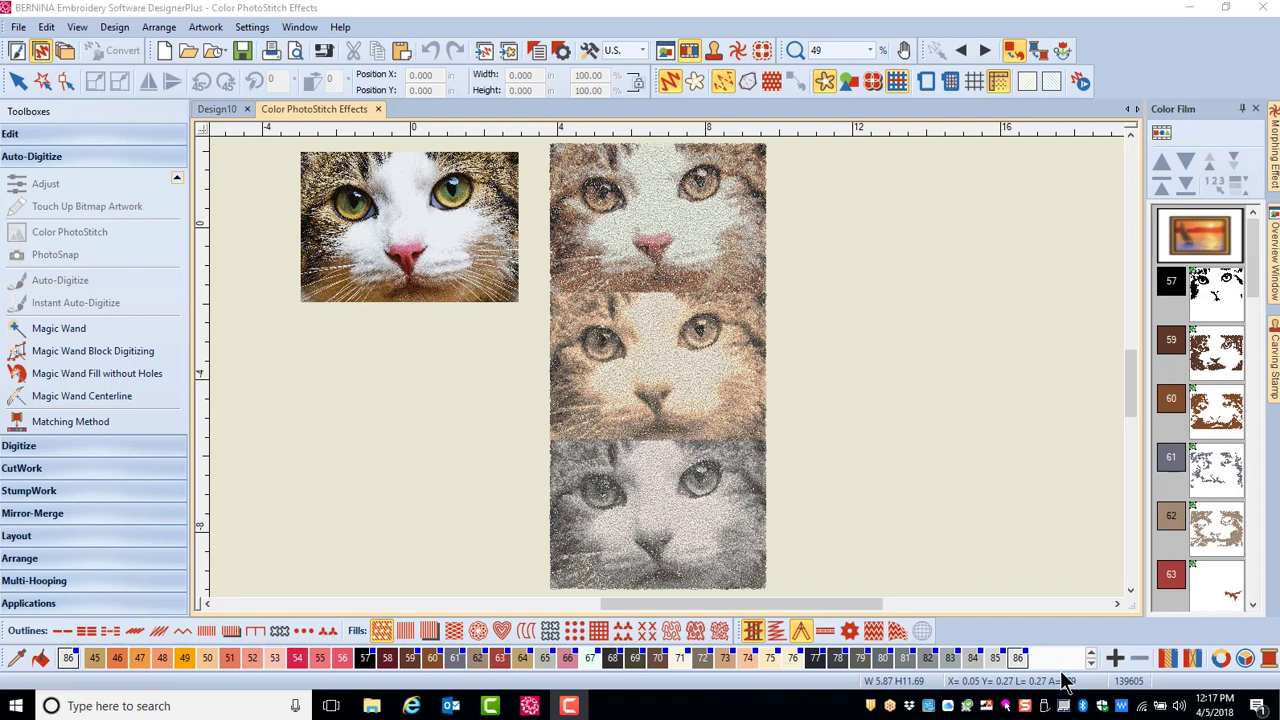
- Leave the Color PhotoStitch Effects sample for the empty Design10 design
left_click(1064, 680)
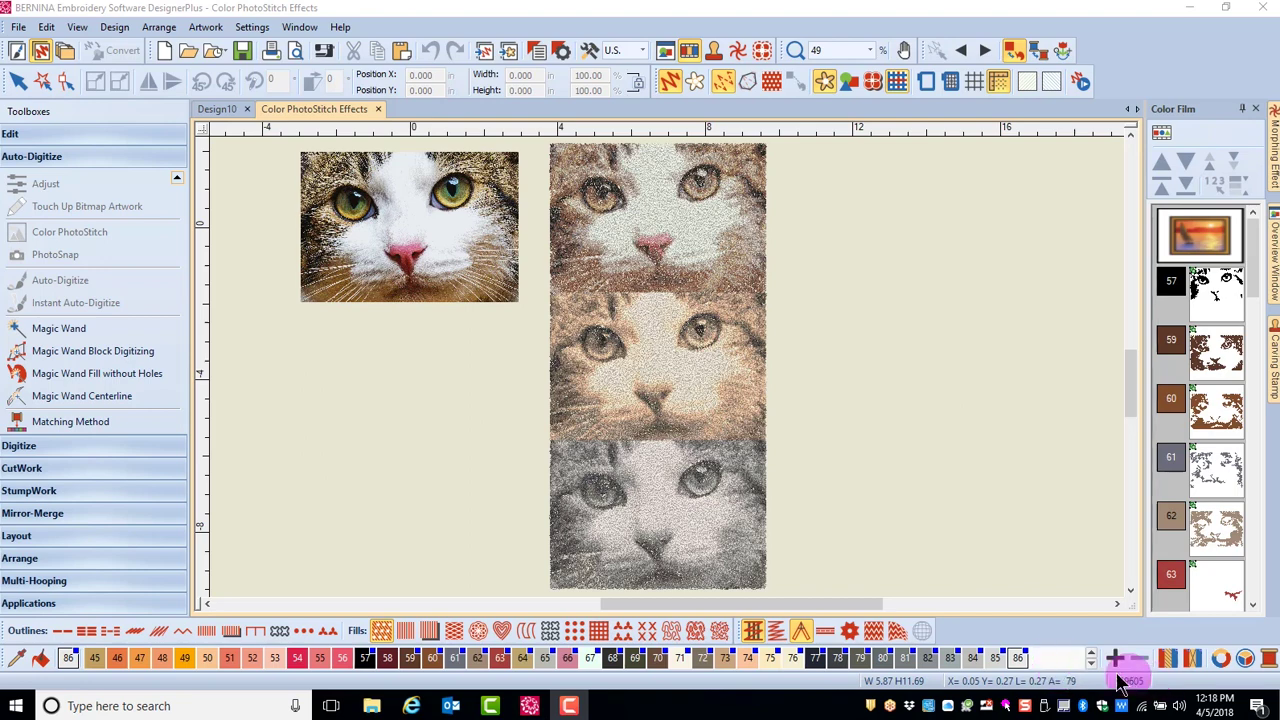
- Insert Cat Face.jpg from the PhotoStitch folder into Design10, resized to the recommended size
left_click(224, 110)
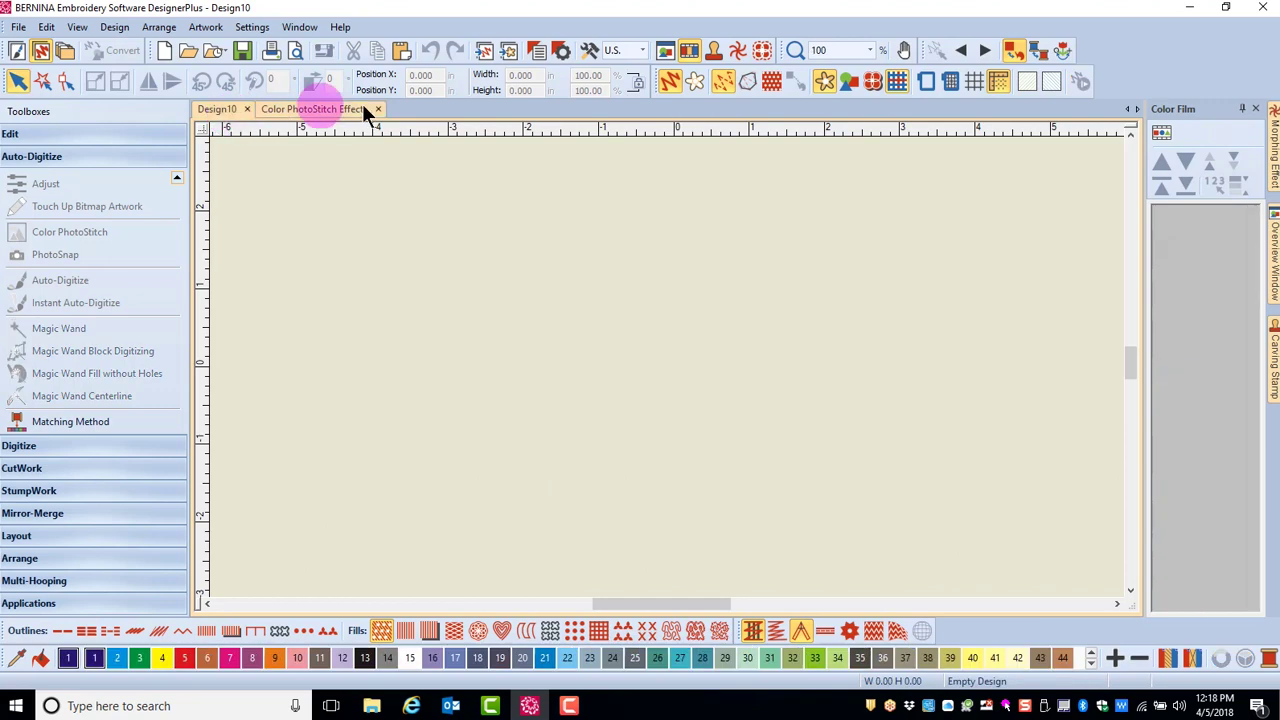
left_click(512, 51)
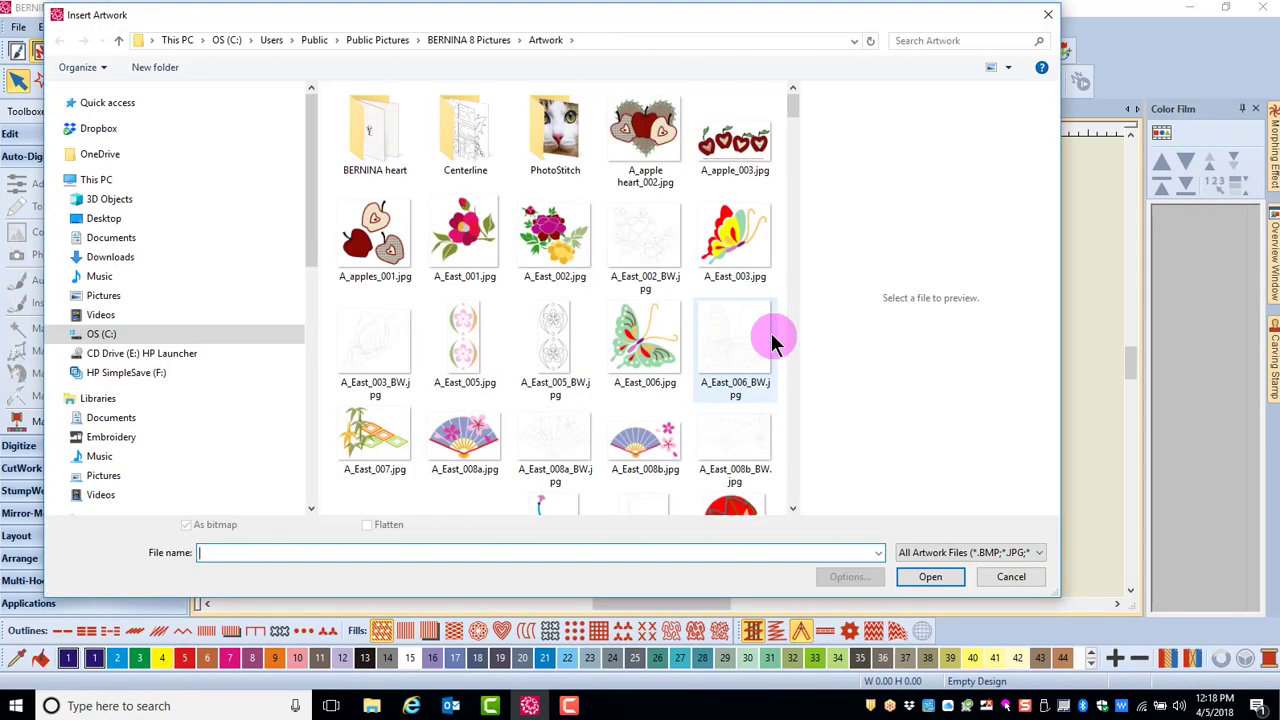
left_click(554, 148)
double_click(554, 148)
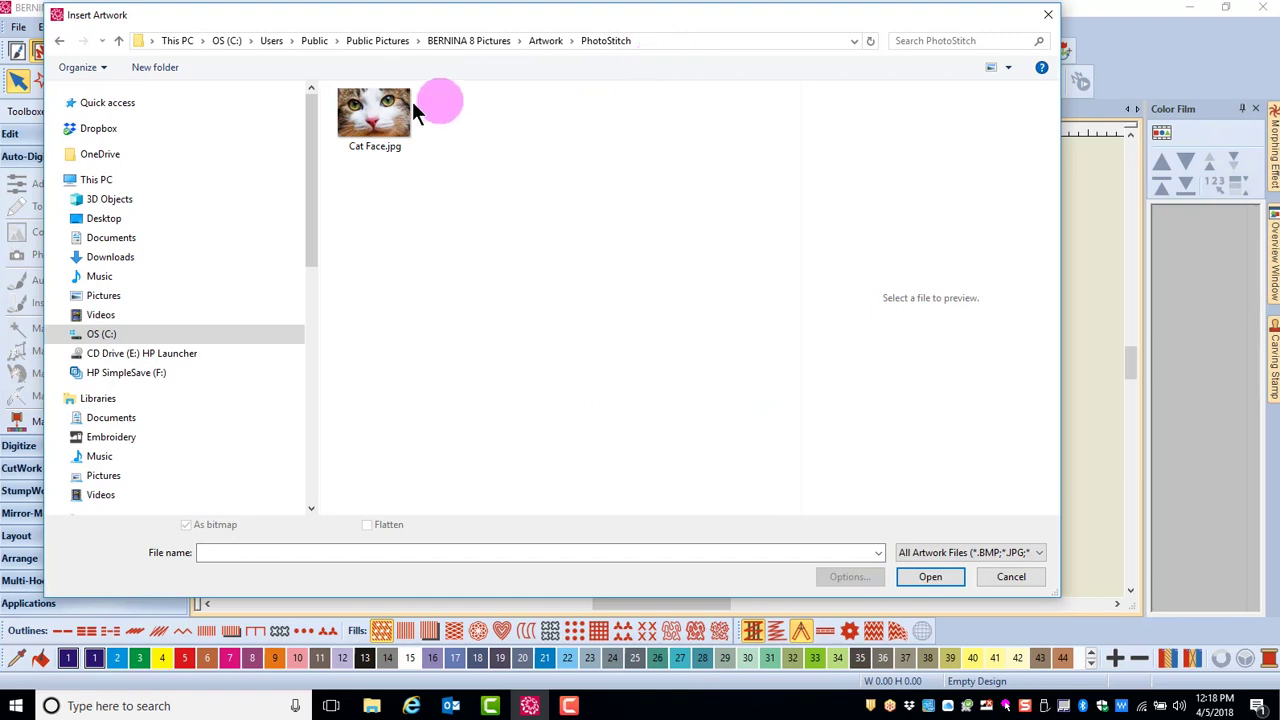
left_click(372, 112)
left_click(927, 585)
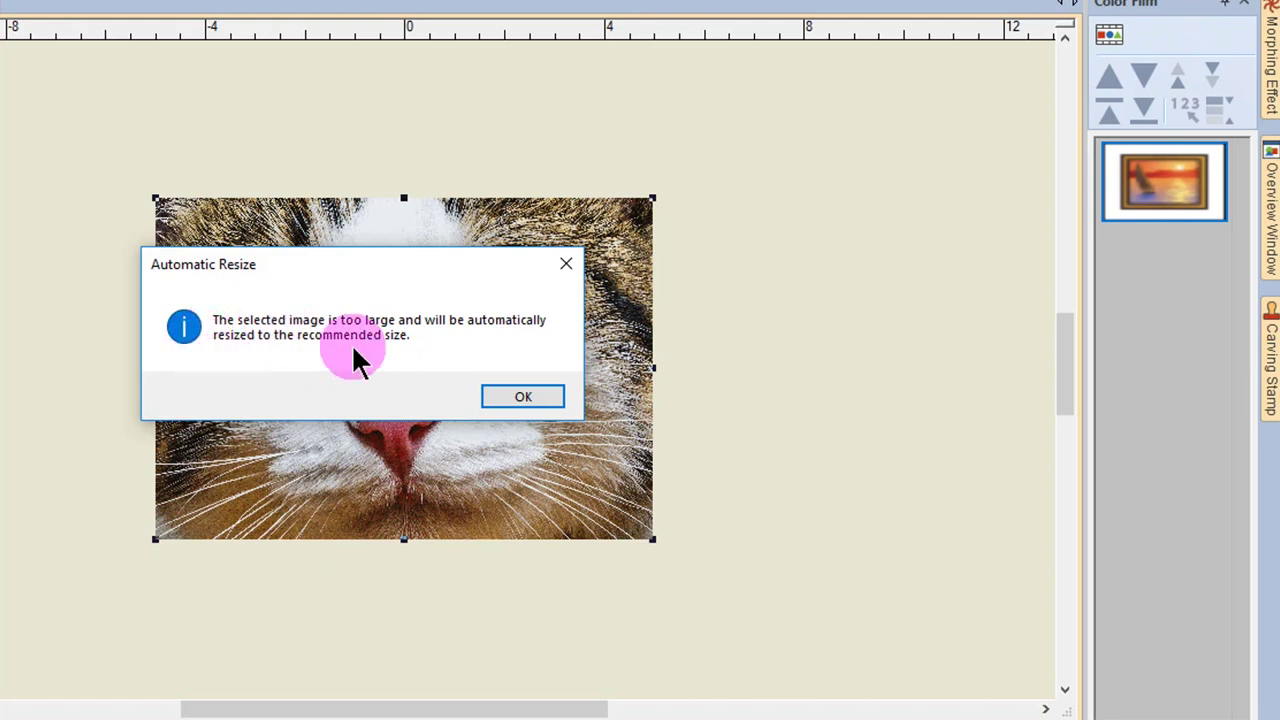
left_click(512, 398)
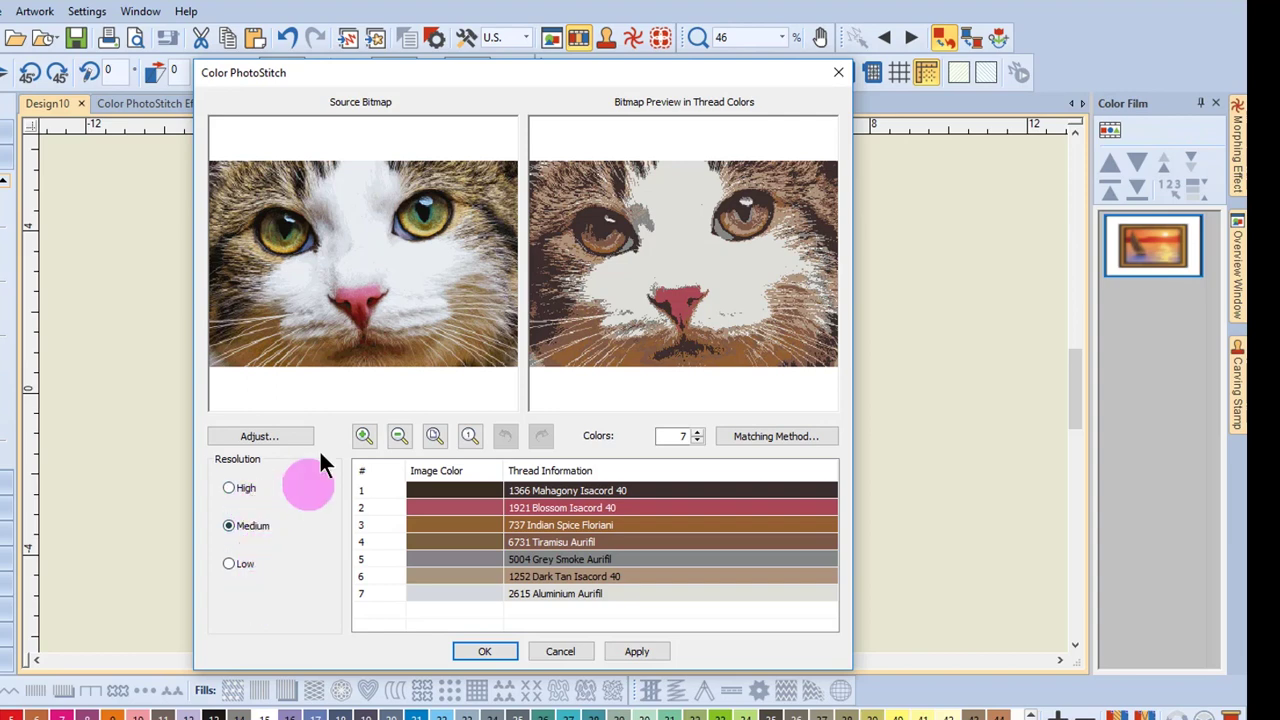
- Preview Sepia and Gray, keep Original colours, and apply Auto Adjust to the cat photo
left_click(283, 432)
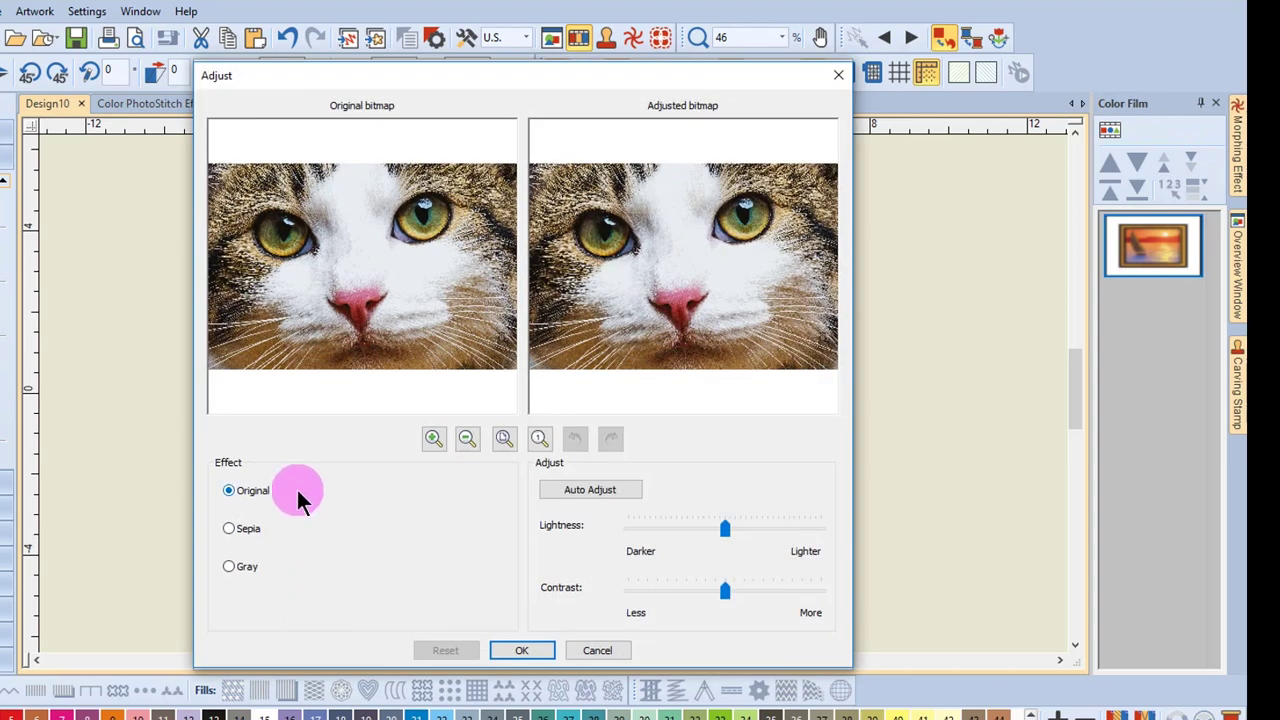
left_click(236, 528)
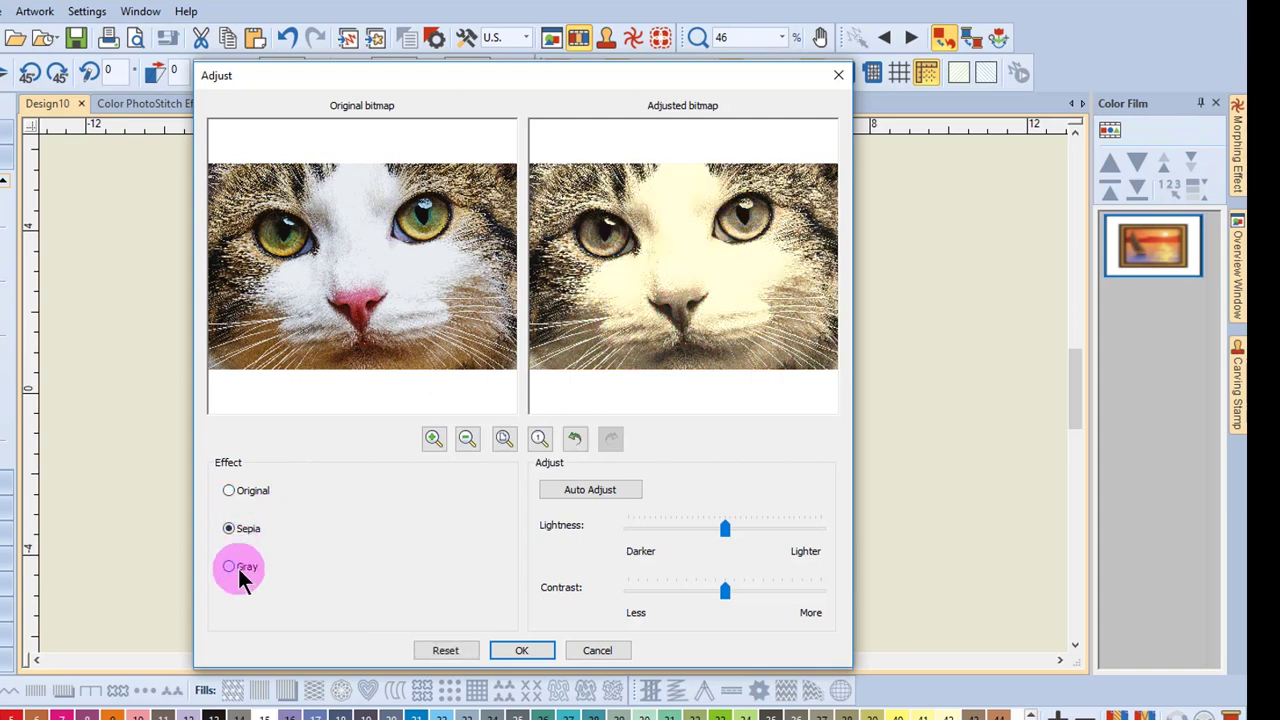
left_click(240, 570)
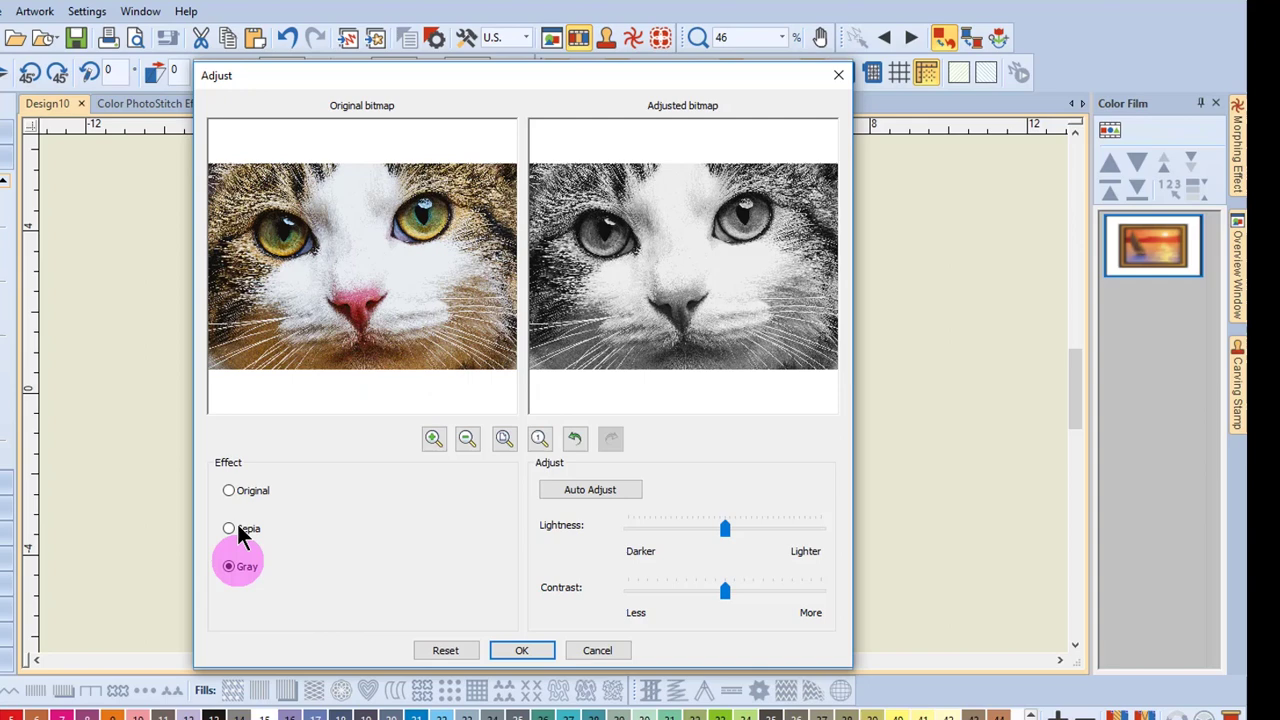
left_click(246, 491)
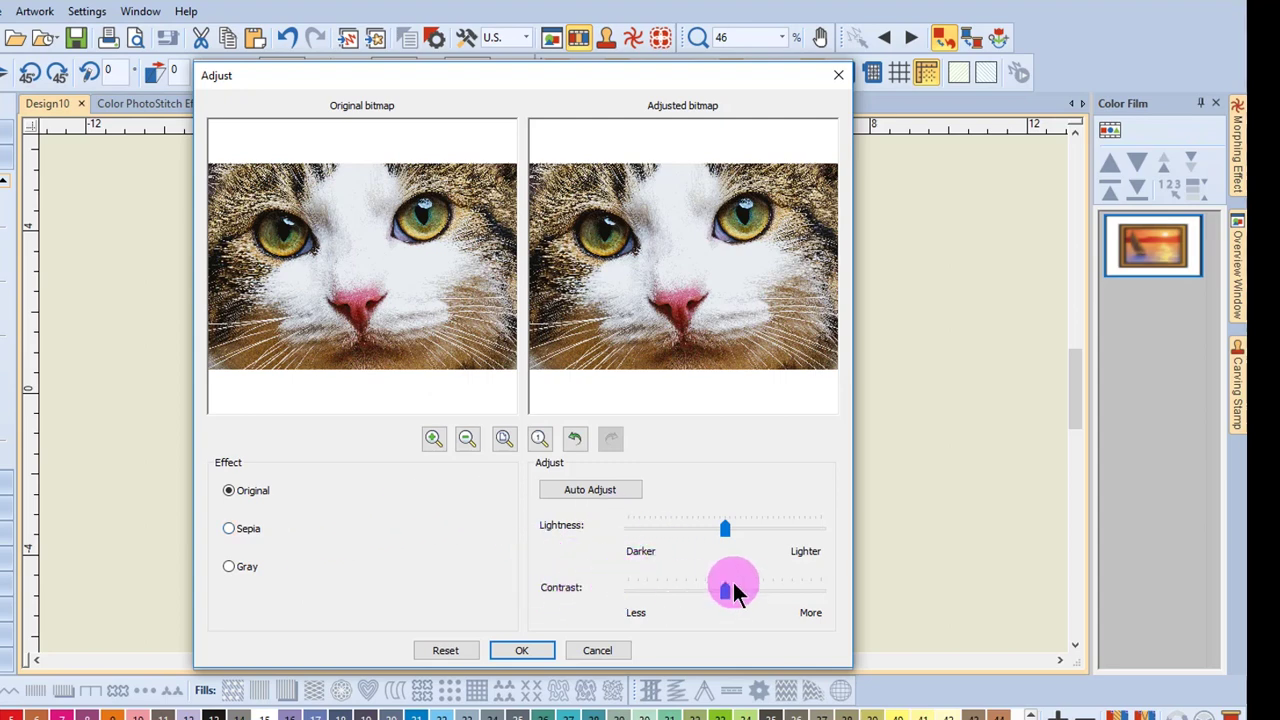
left_click(580, 492)
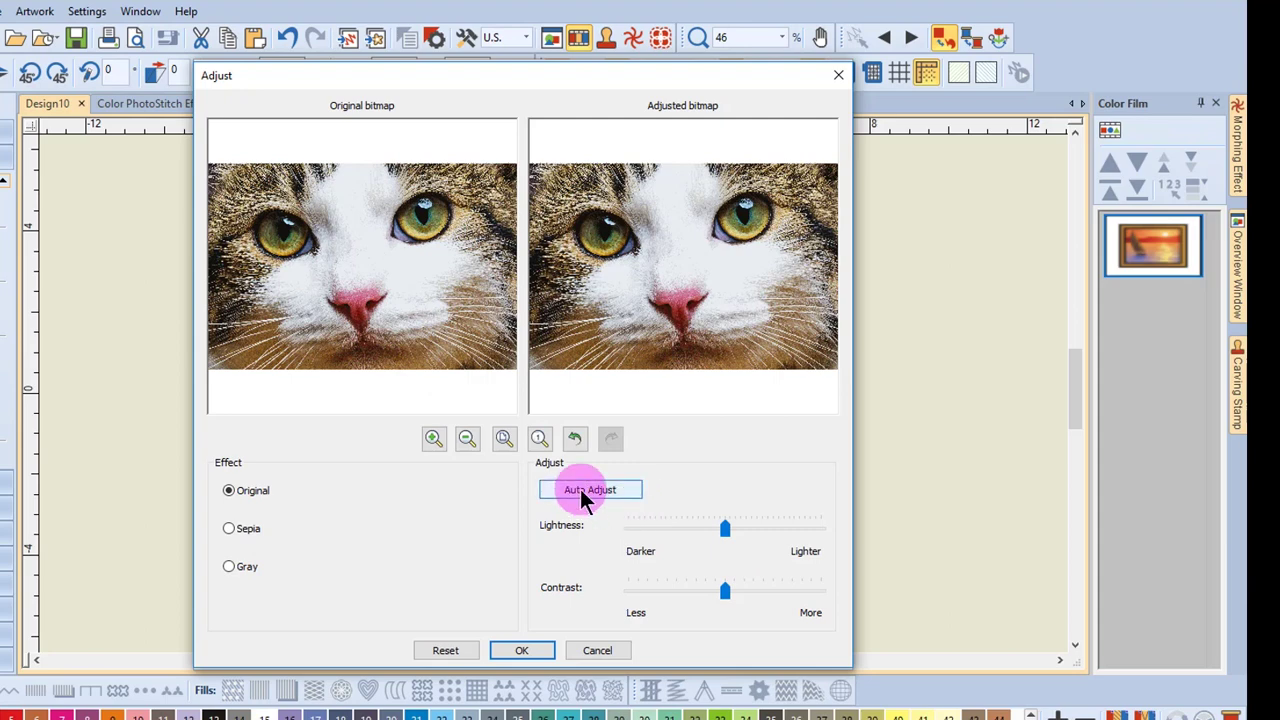
left_click(580, 489)
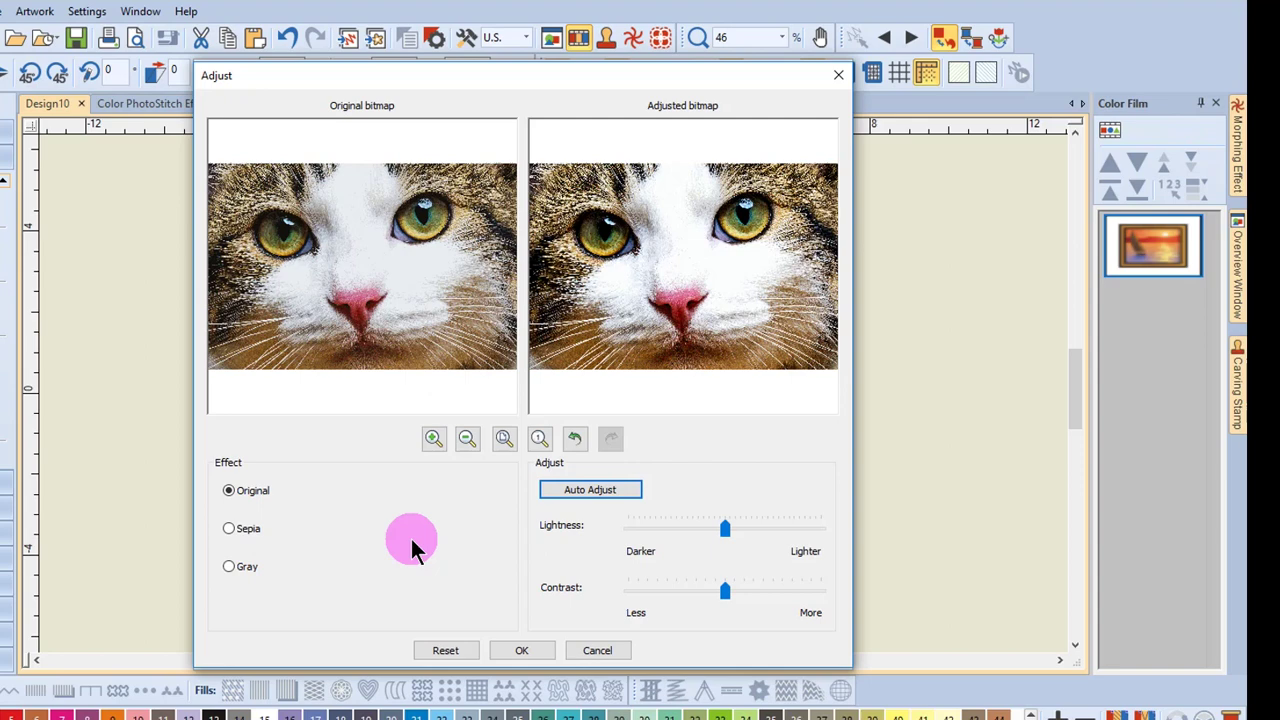
left_click(519, 650)
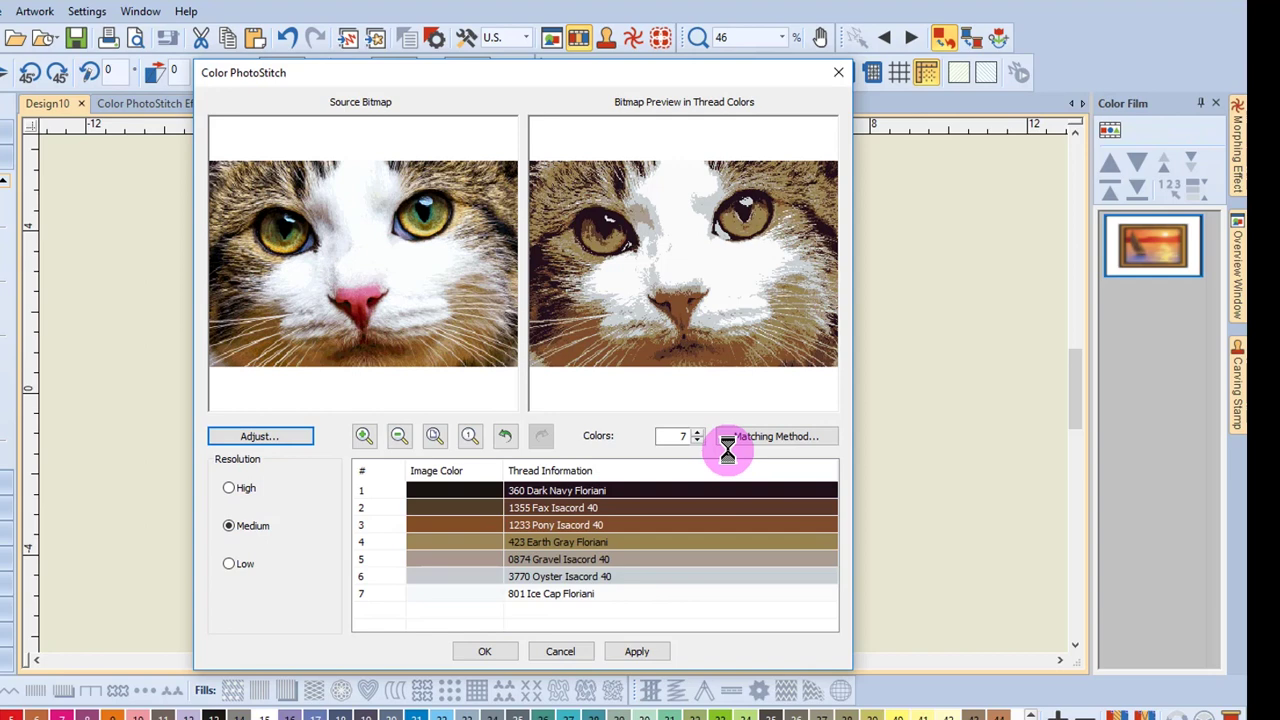
- Raise the Color PhotoStitch thread colour count from 7 to 11
left_click(700, 431)
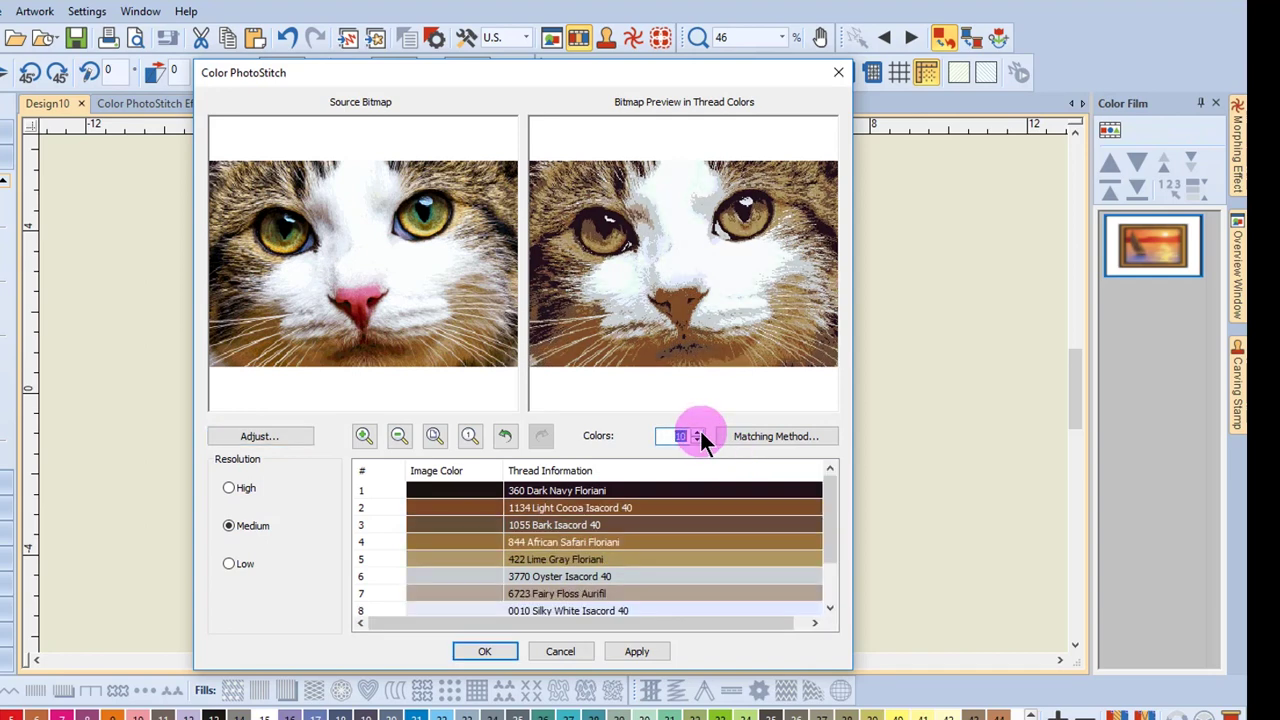
left_click(699, 431)
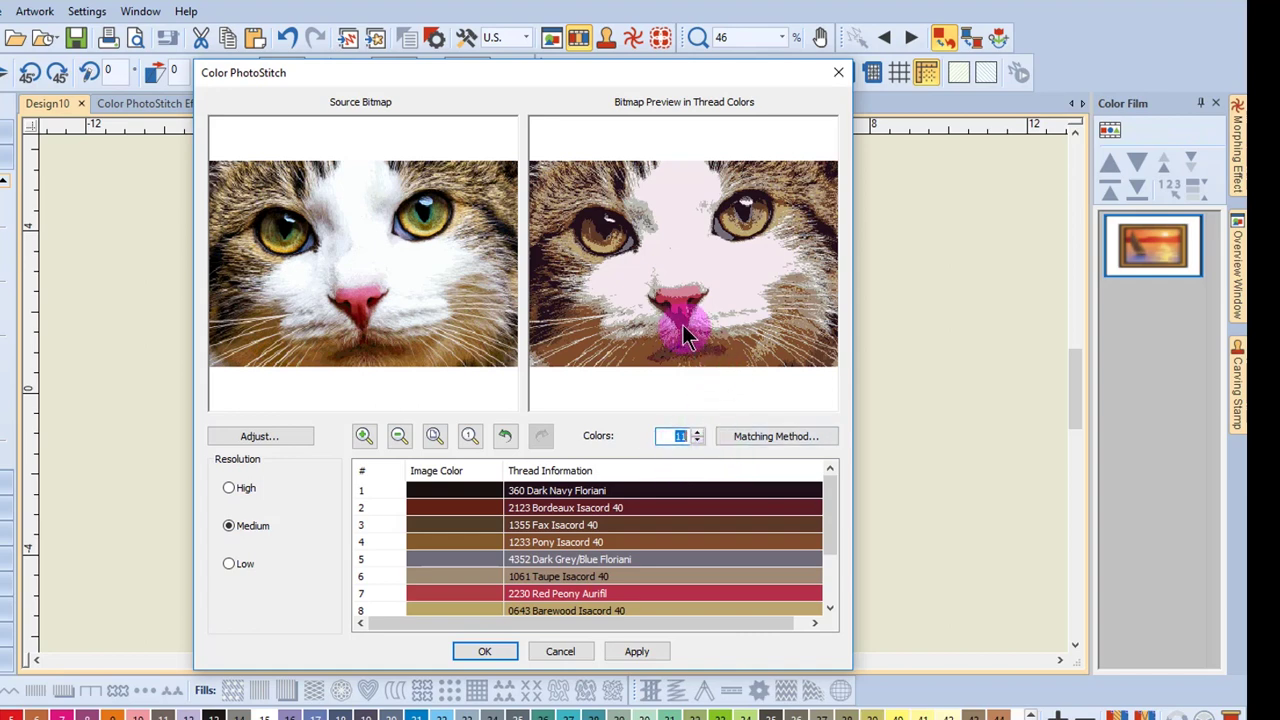
- Confirm the PhotoStitch conversion and show only the stitched cat, hiding the photo
left_click(484, 652)
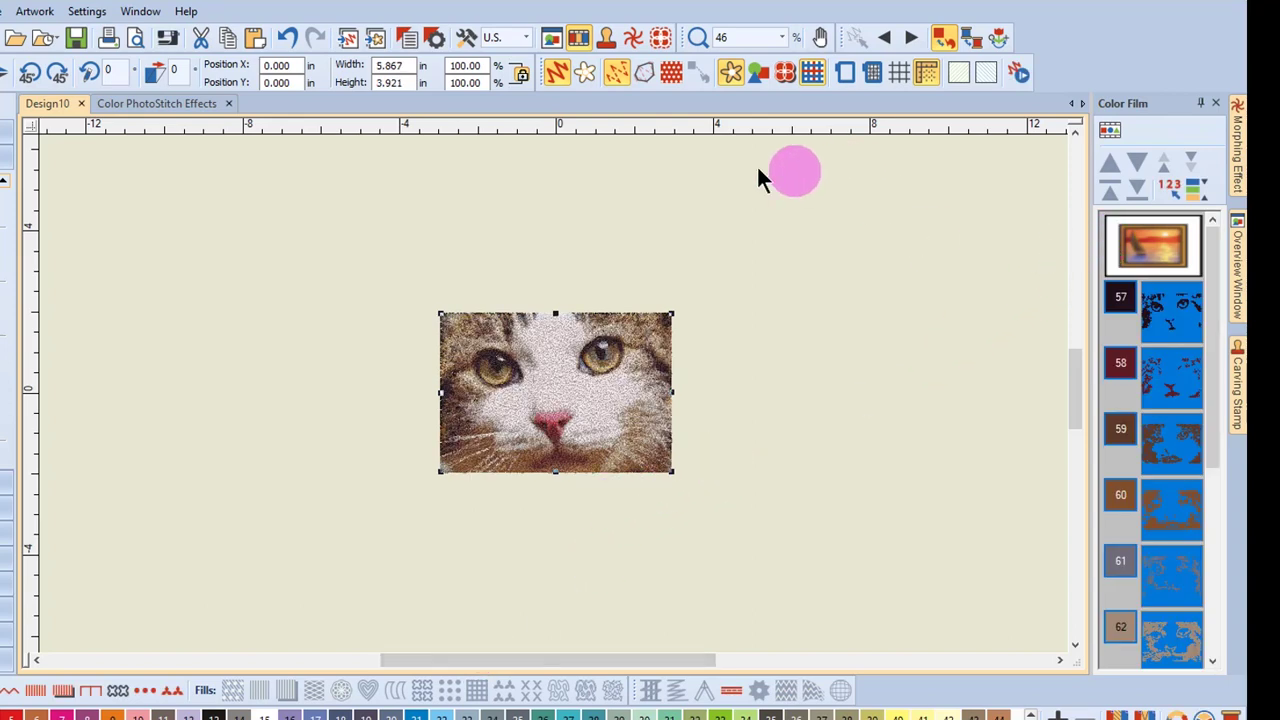
left_click(730, 72)
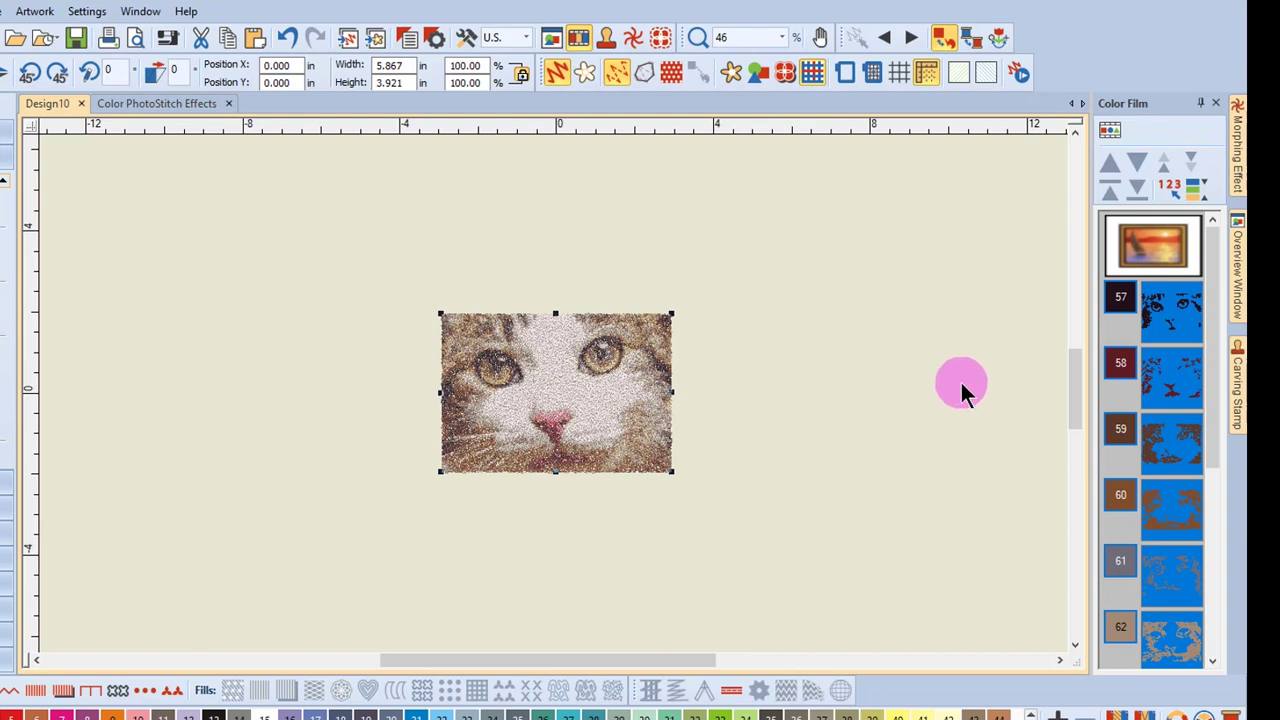
- Recolour the colour 58 stitch block to thread colour 59
left_click(877, 324)
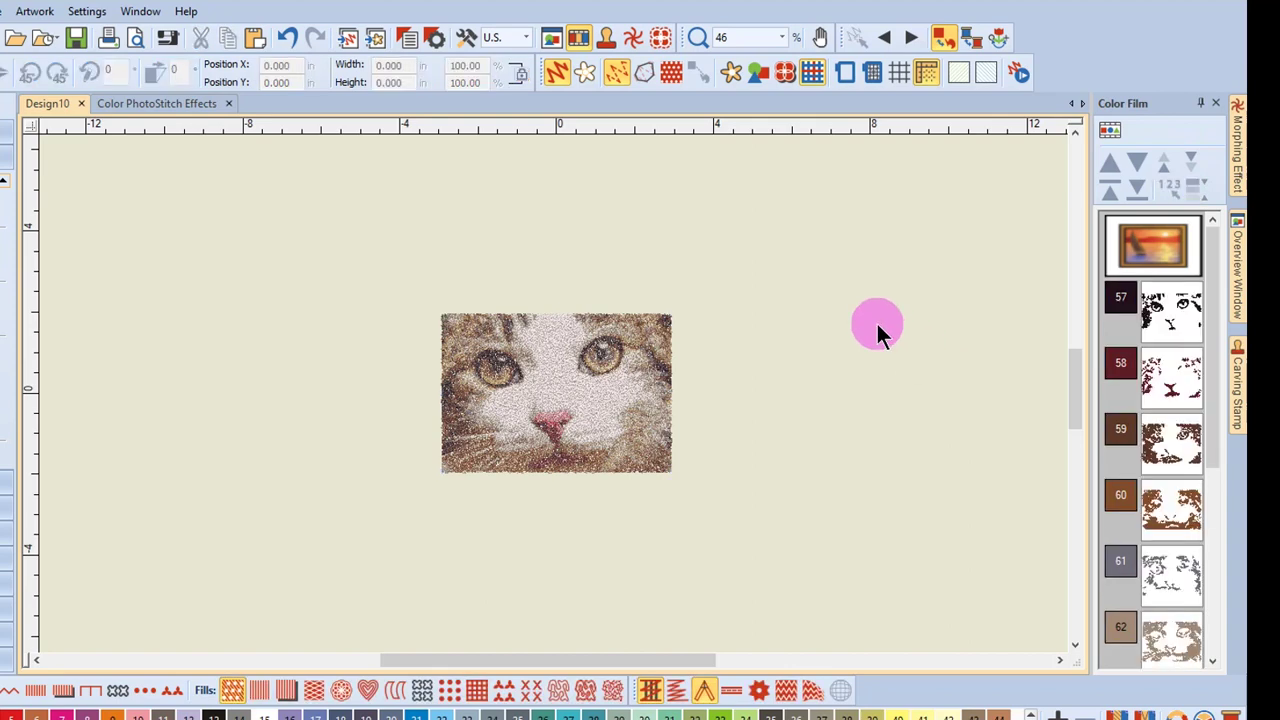
left_click(1170, 398)
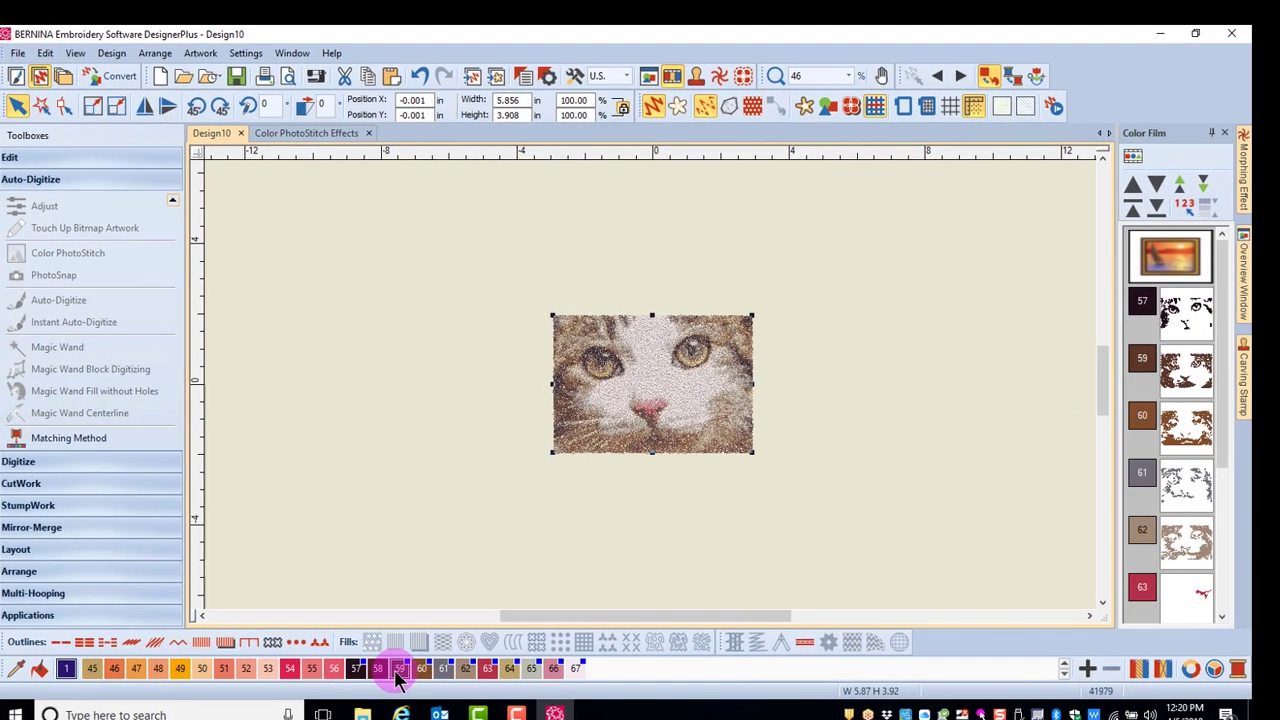
left_click(265, 715)
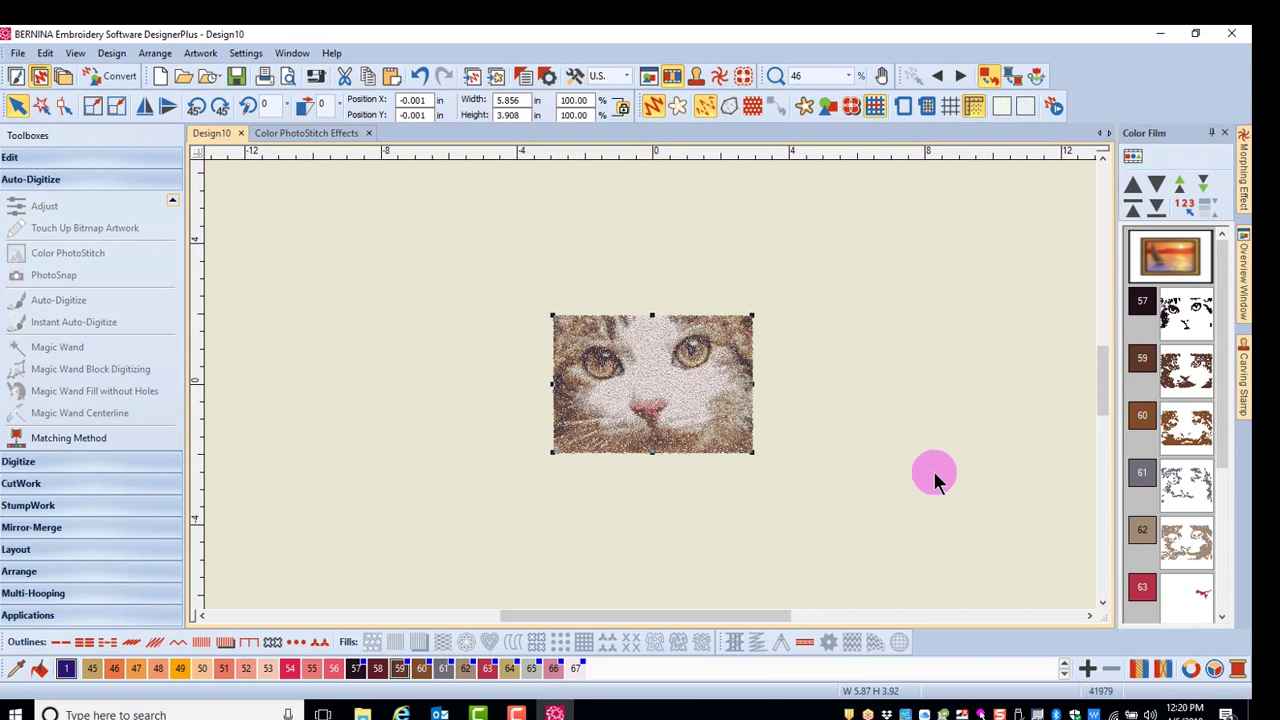